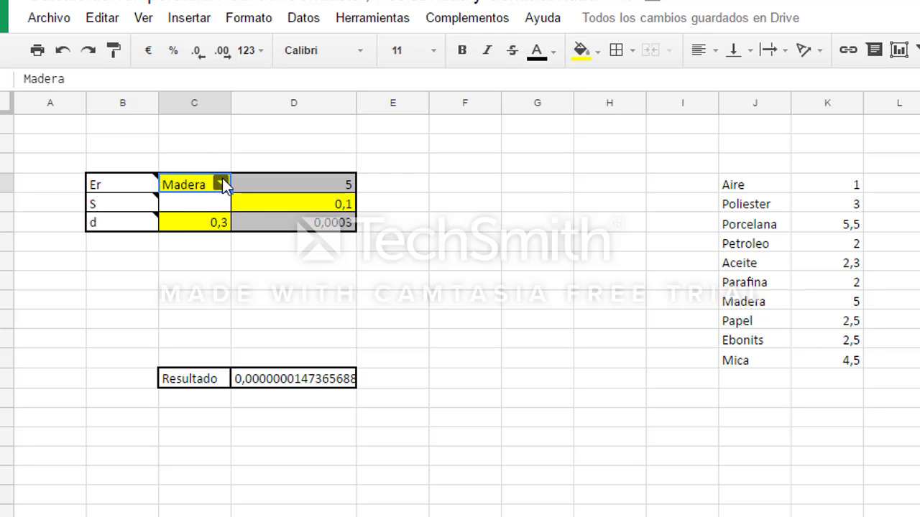
# Choose Aire and then Parafina as the dielectric material in the Er row's dropdown cell C4.
pyautogui.click(222, 182)
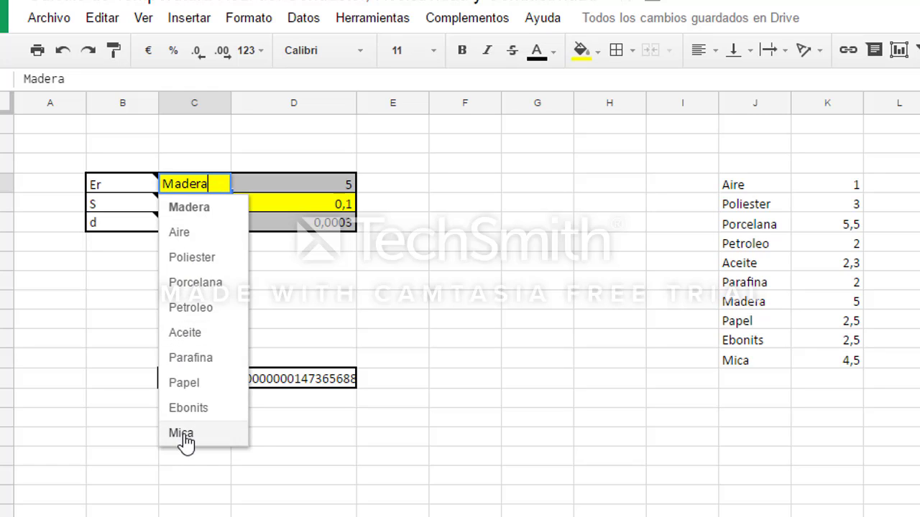
pyautogui.click(190, 233)
pyautogui.click(223, 184)
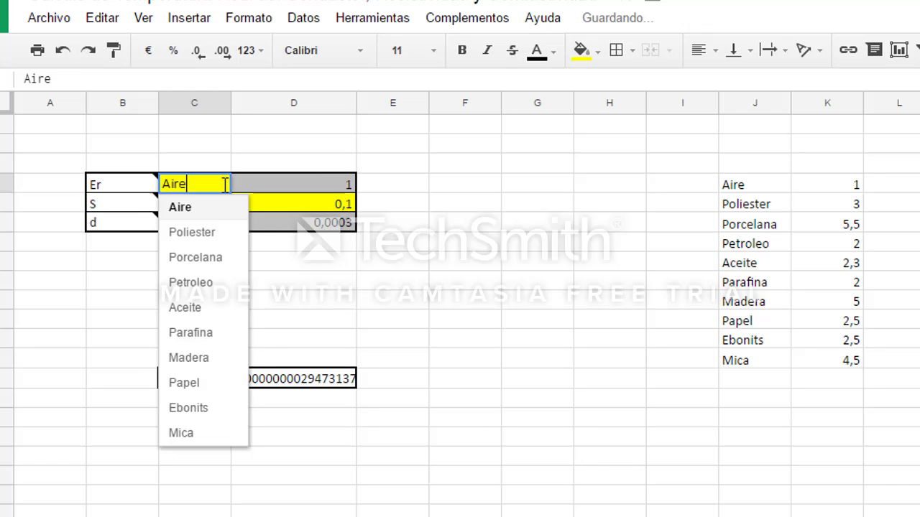
pyautogui.click(192, 332)
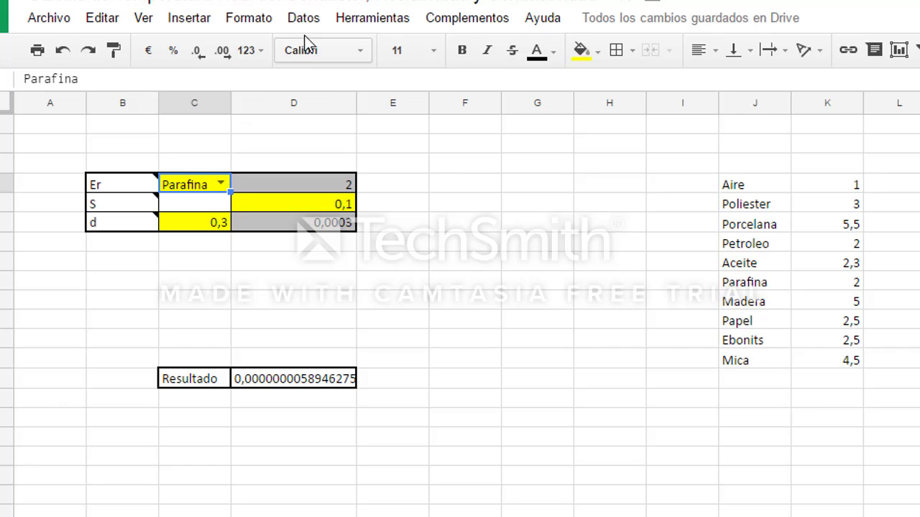
# Bring up data validation for material cell C4 and set the criterion to a list from a range (Lista a partir de un intervalo).
pyautogui.rightClick(207, 188)
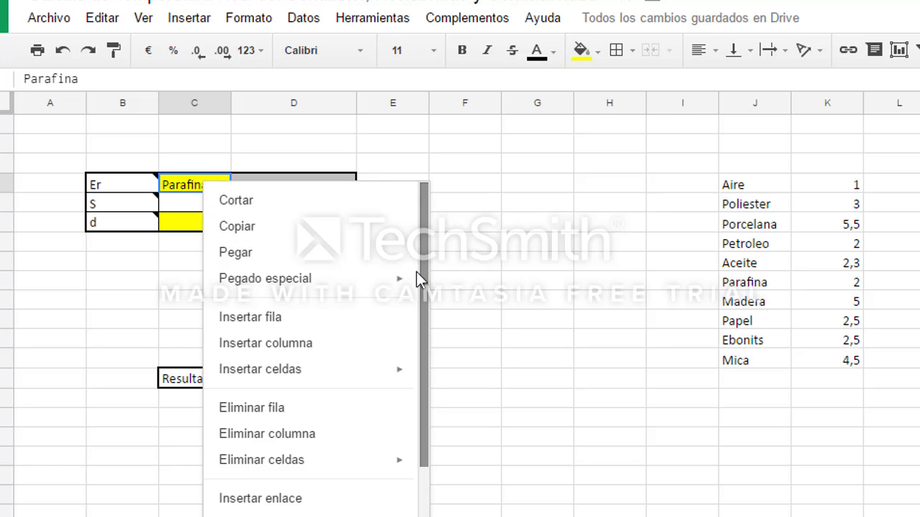
pyautogui.moveTo(427, 270); pyautogui.dragTo(427, 401)
pyautogui.click(278, 503)
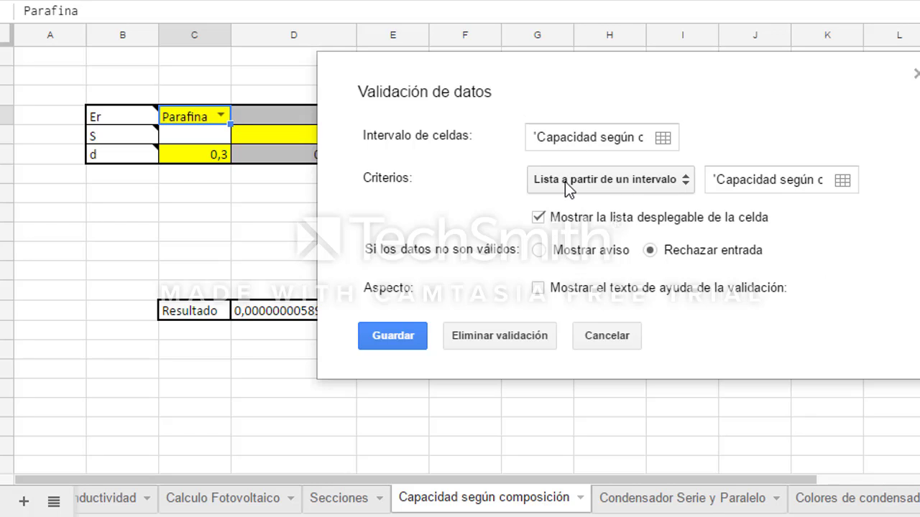
pyautogui.click(632, 182)
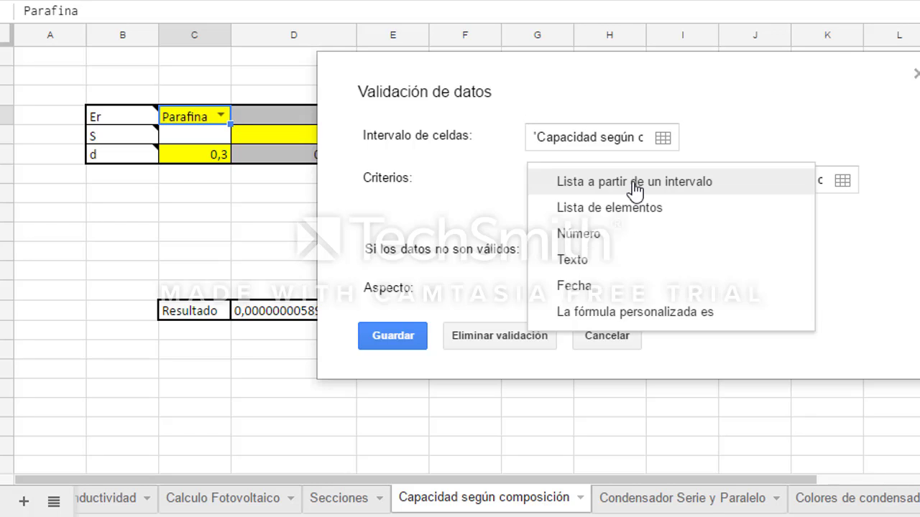
pyautogui.click(633, 187)
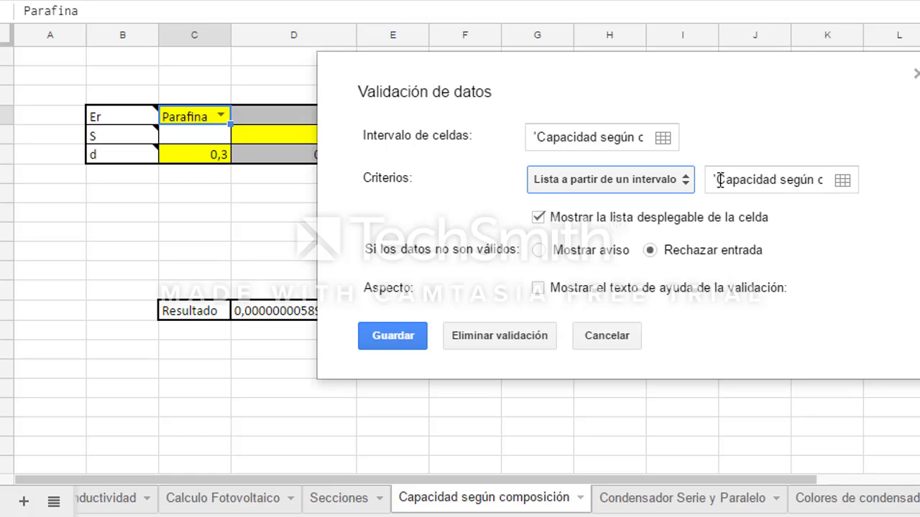
# Set the validation list's source to the material names in J4:J13 and save the rule.
pyautogui.click(802, 180)
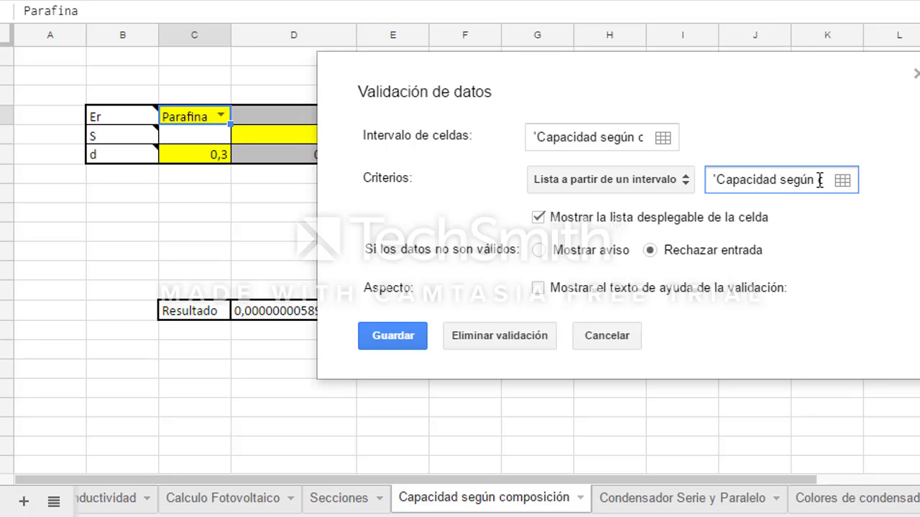
pyautogui.write("'Capacidad según composición'!J4")
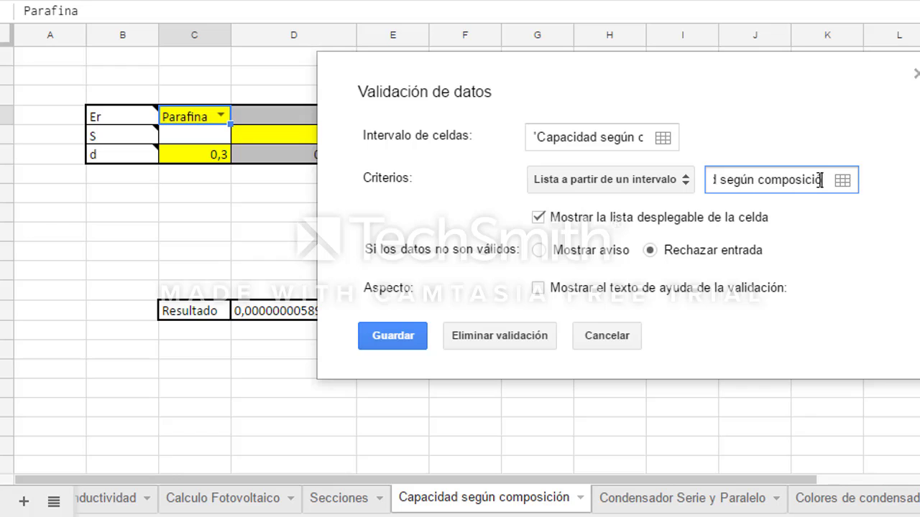
pyautogui.click(842, 180)
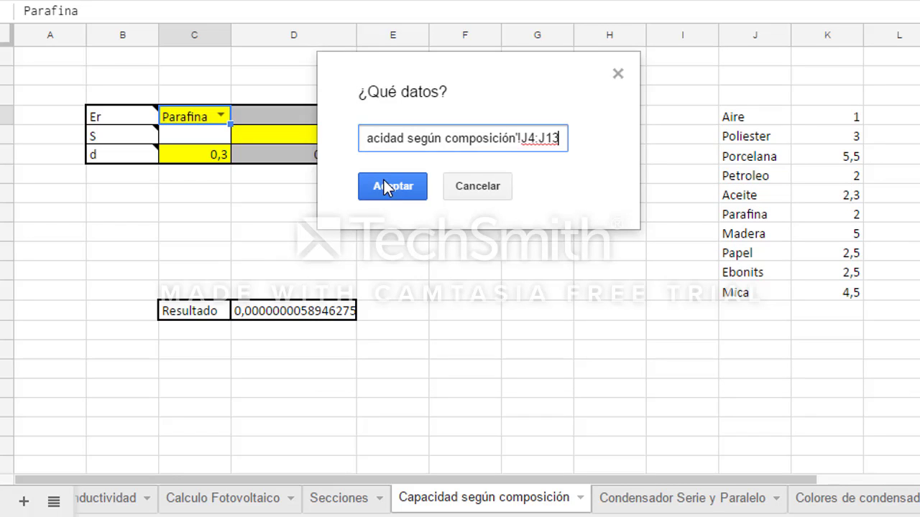
pyautogui.moveTo(764, 294); pyautogui.dragTo(758, 120)
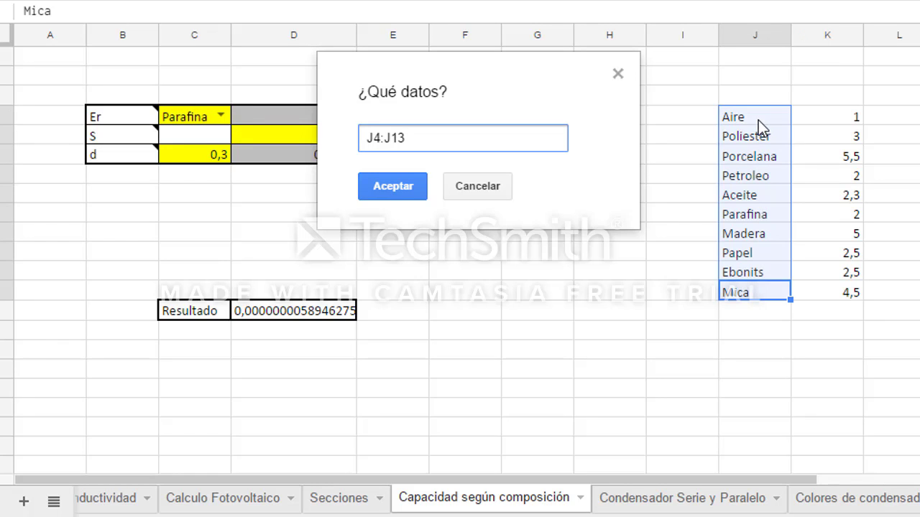
pyautogui.click(390, 191)
pyautogui.click(404, 338)
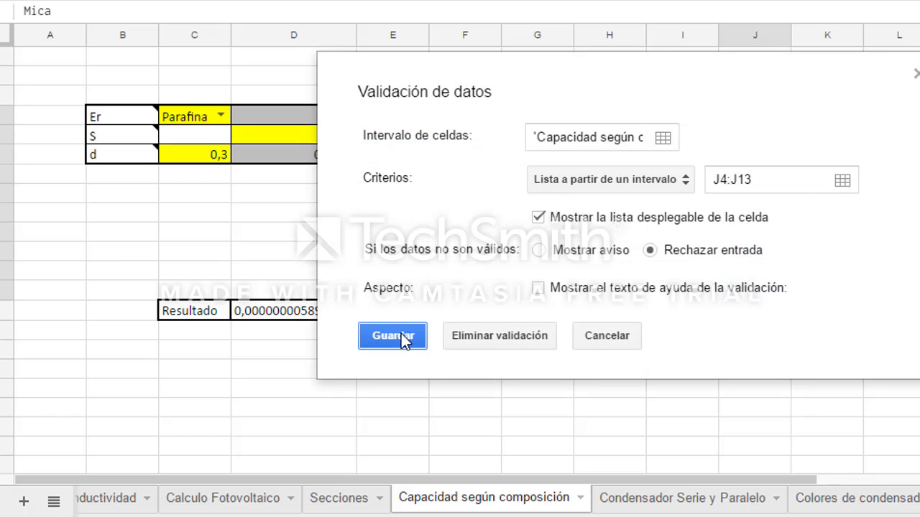
# Test the dropdown in C4 with Poliester and Aceite, settle on Porcelana, and select the Er value in D4.
pyautogui.click(221, 116)
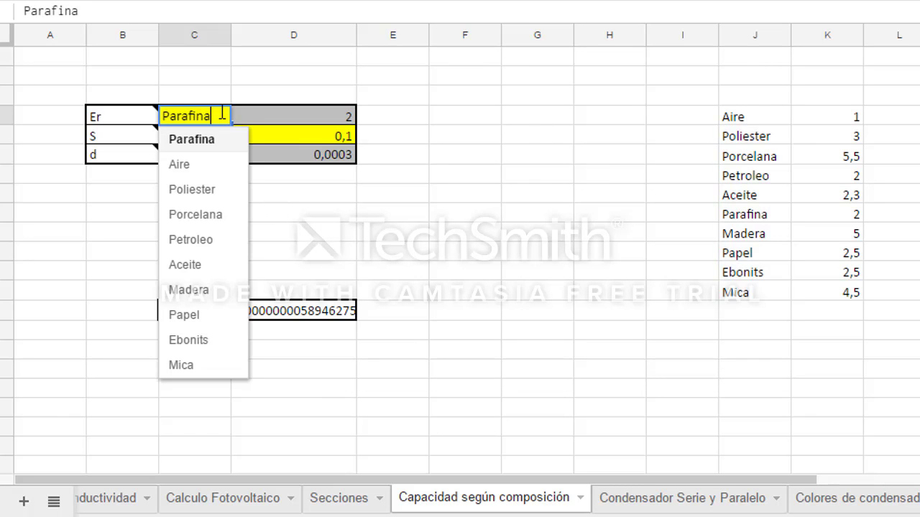
pyautogui.click(201, 189)
pyautogui.click(221, 116)
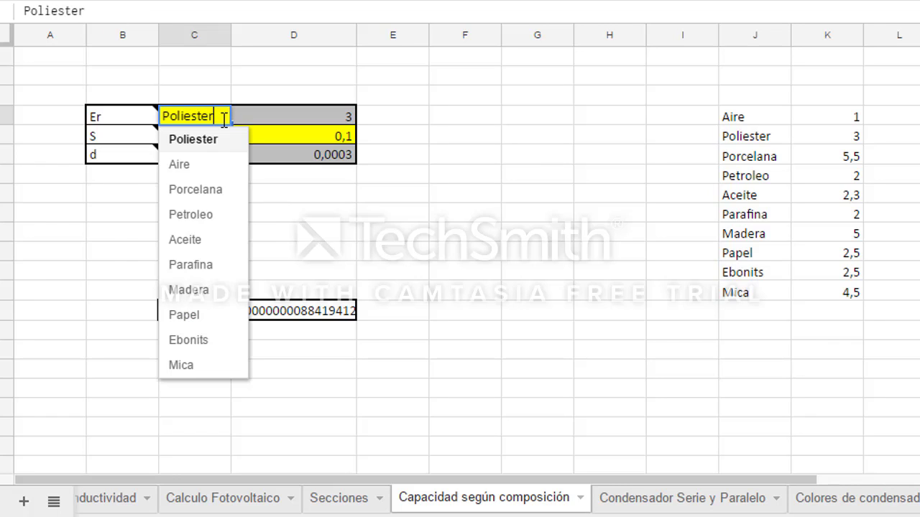
pyautogui.click(185, 240)
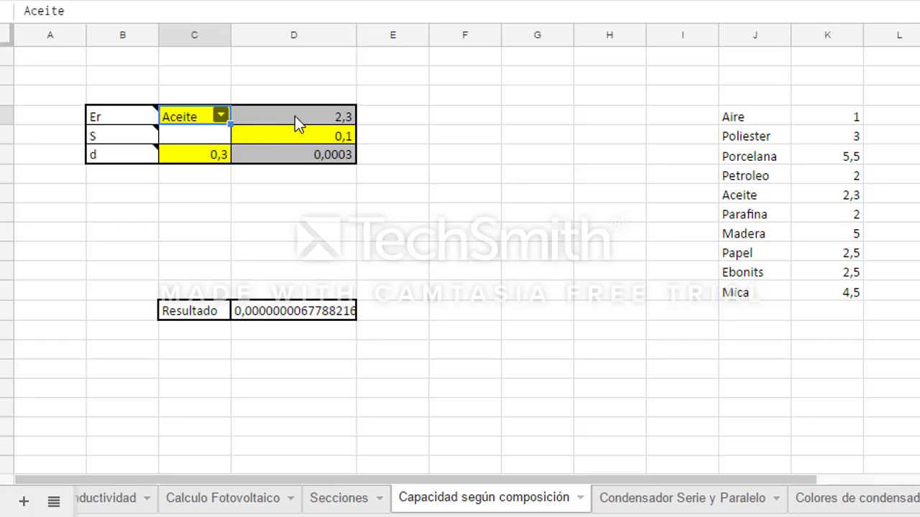
pyautogui.click(220, 115)
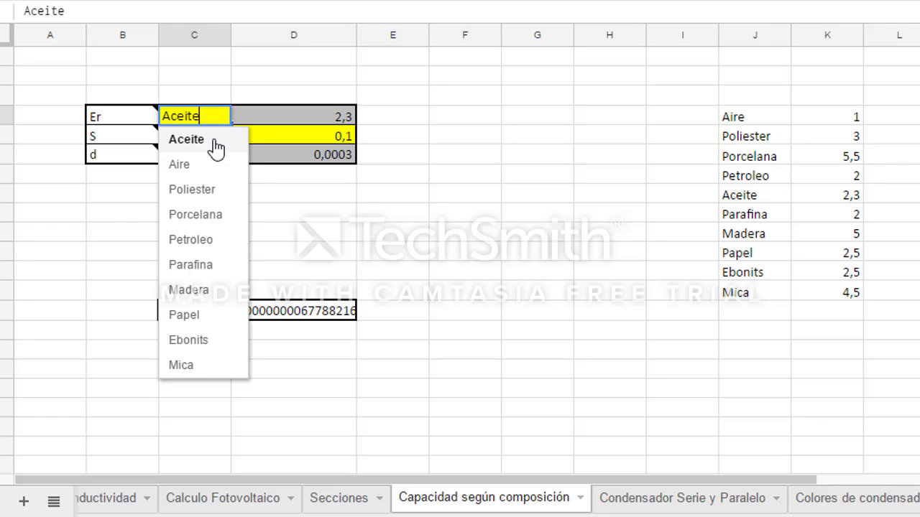
pyautogui.click(204, 215)
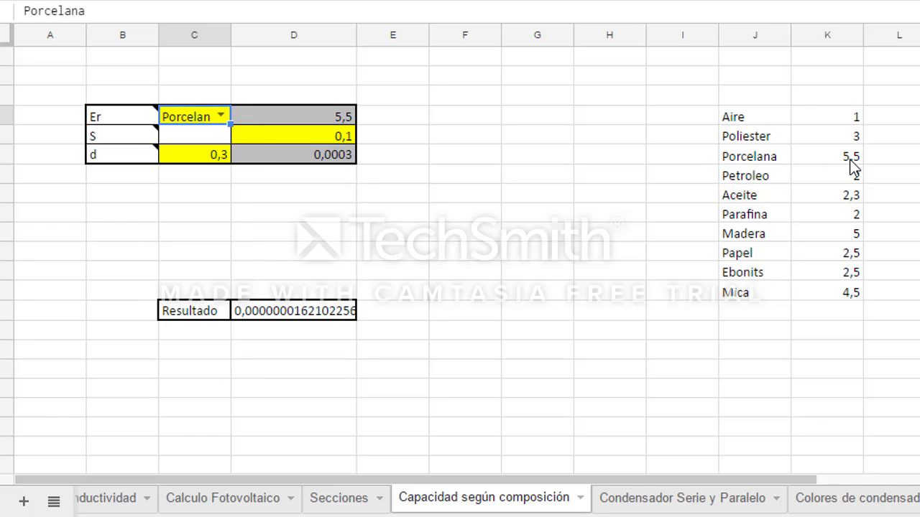
pyautogui.click(294, 124)
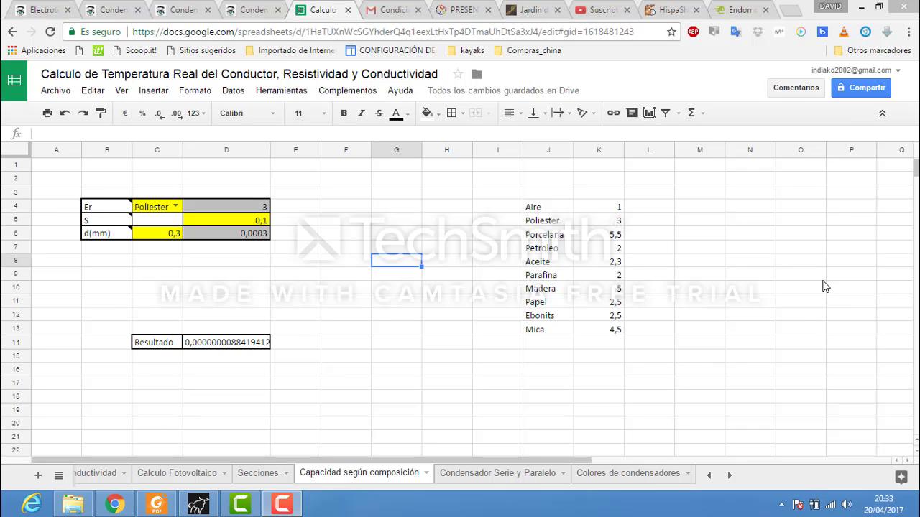
pyautogui.click(391, 248)
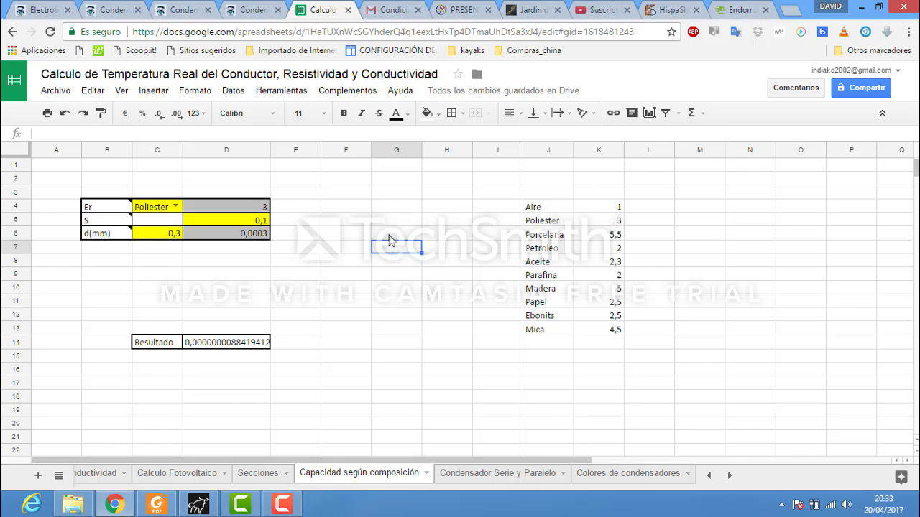
pyautogui.click(390, 239)
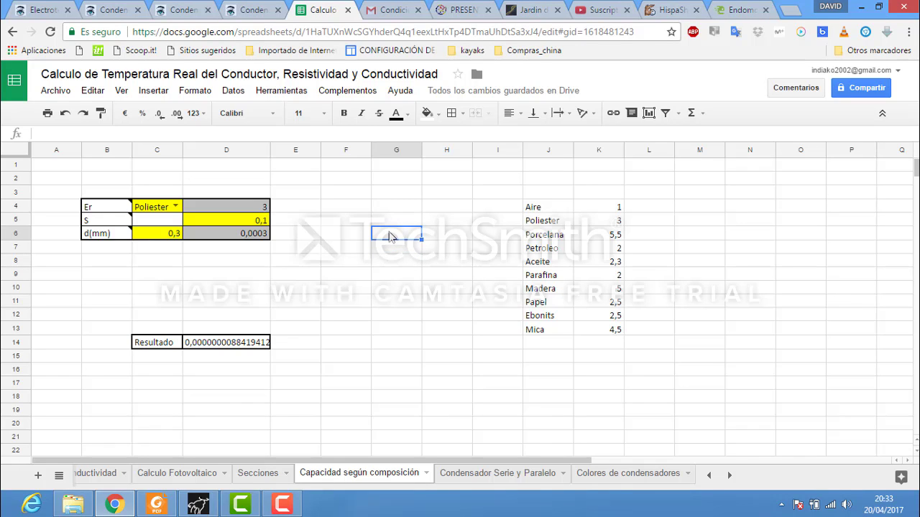
pyautogui.doubleClick(384, 238)
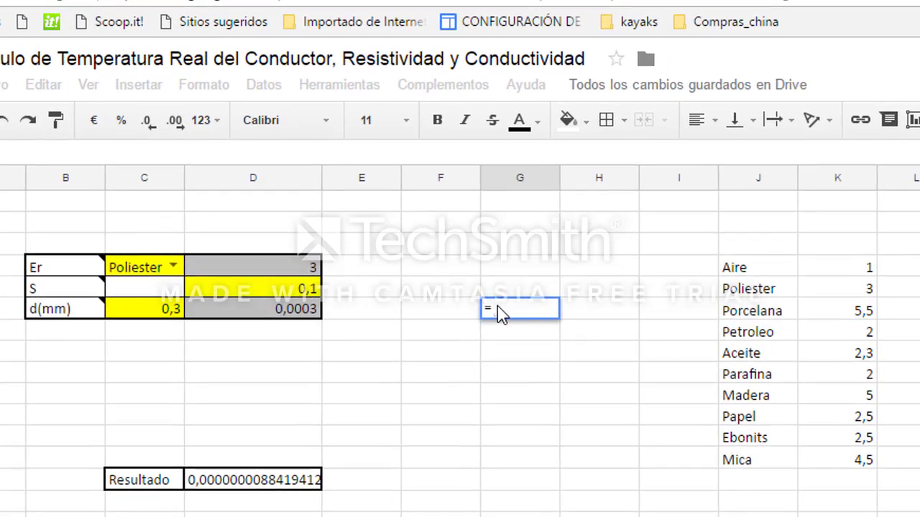
pyautogui.write('B')
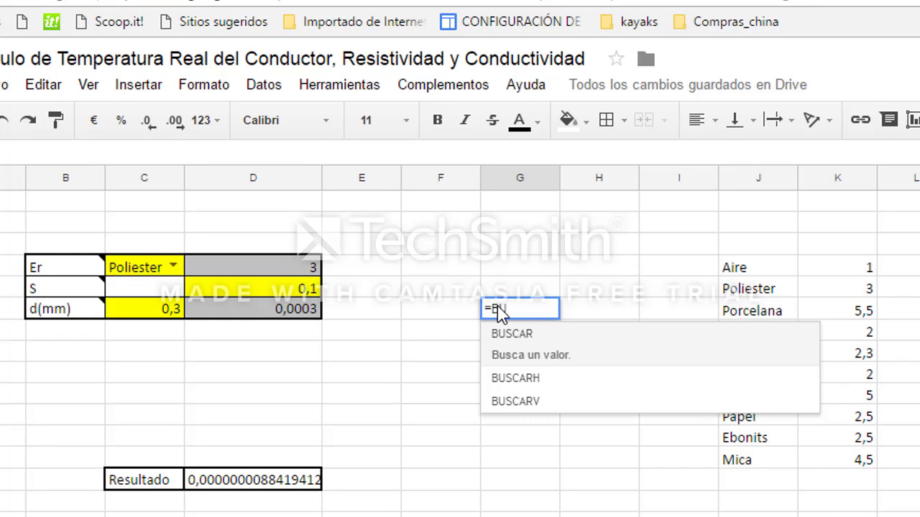
pyautogui.write('U')
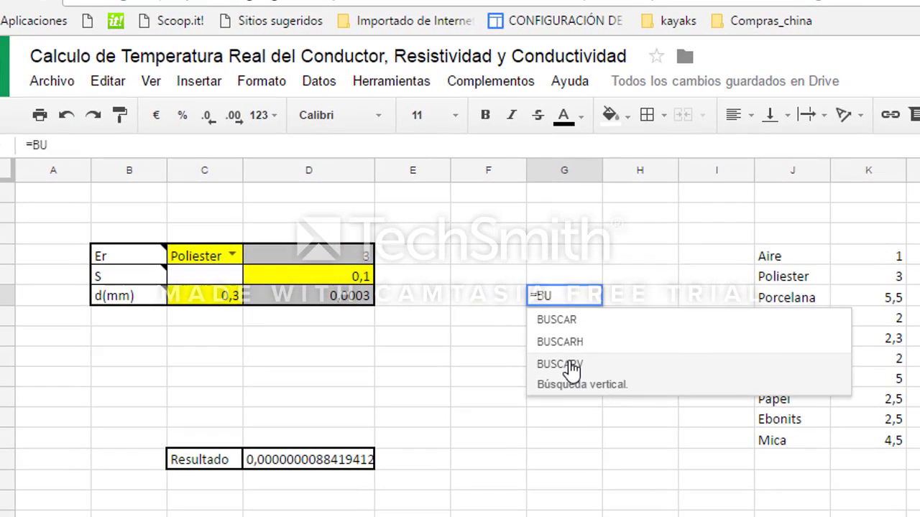
pyautogui.click(560, 364)
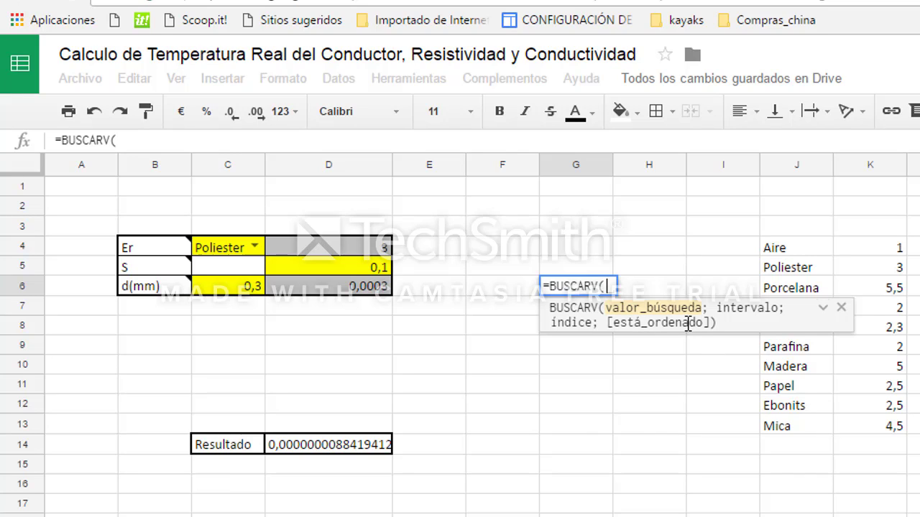
pyautogui.click(358, 245)
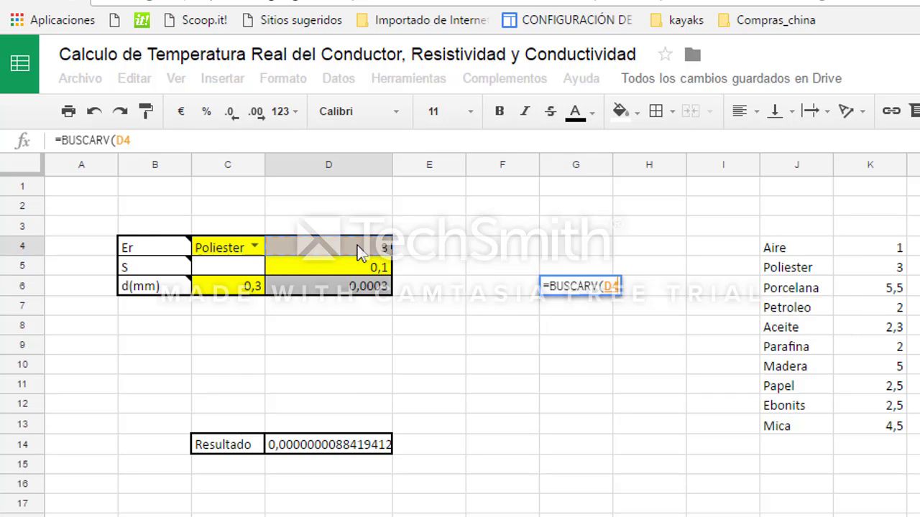
pyautogui.press('Escape')
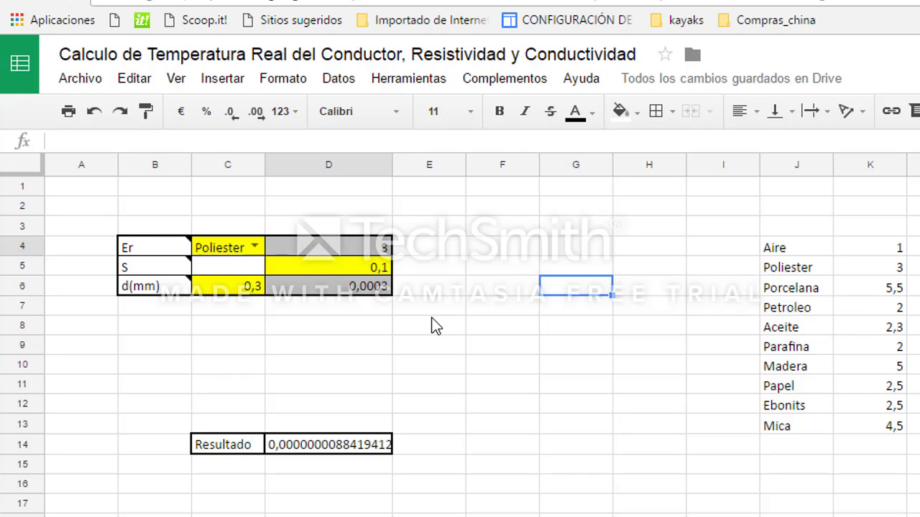
# Check the lookup formula in D4, and look for the comment and note options of the d label cell.
pyautogui.click(345, 244)
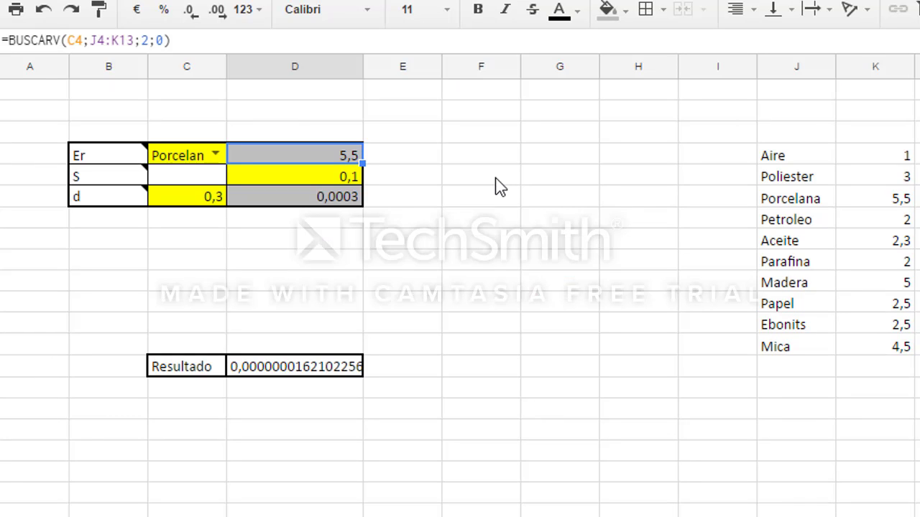
pyautogui.moveTo(105, 181)
pyautogui.moveTo(117, 206)
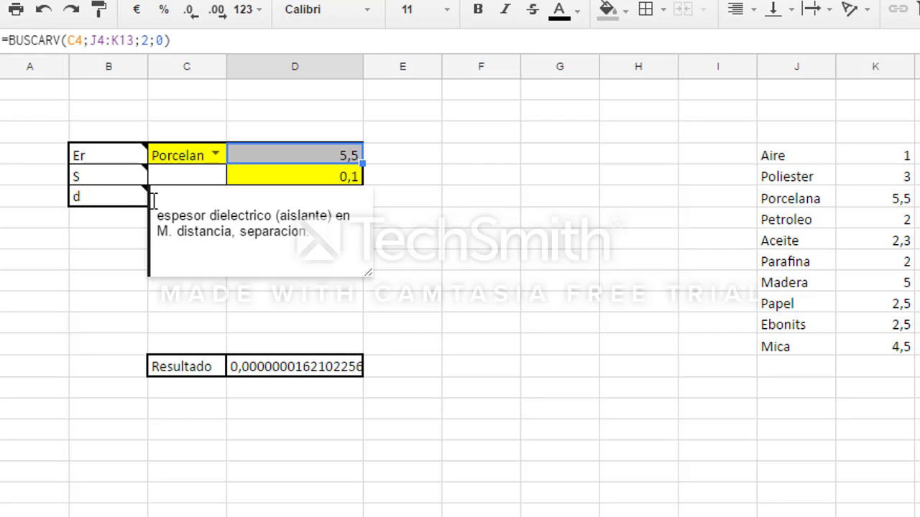
pyautogui.click(121, 208)
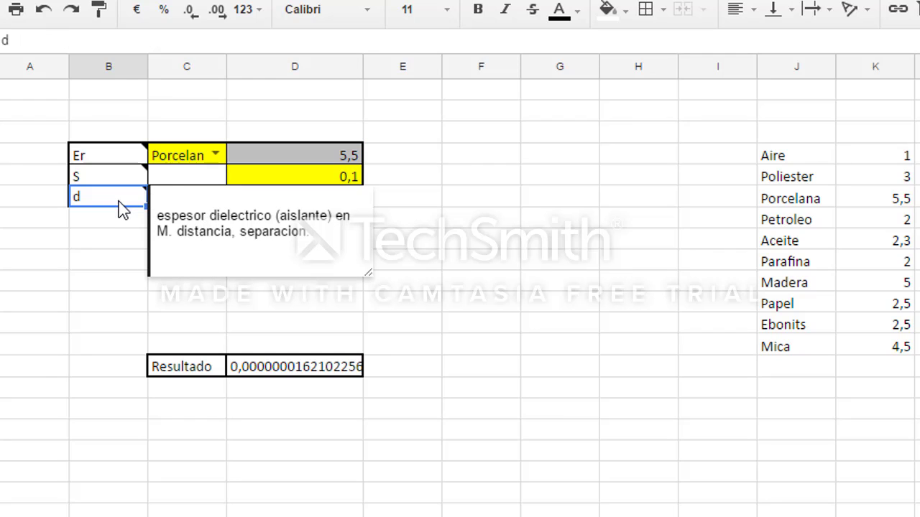
pyautogui.rightClick(121, 208)
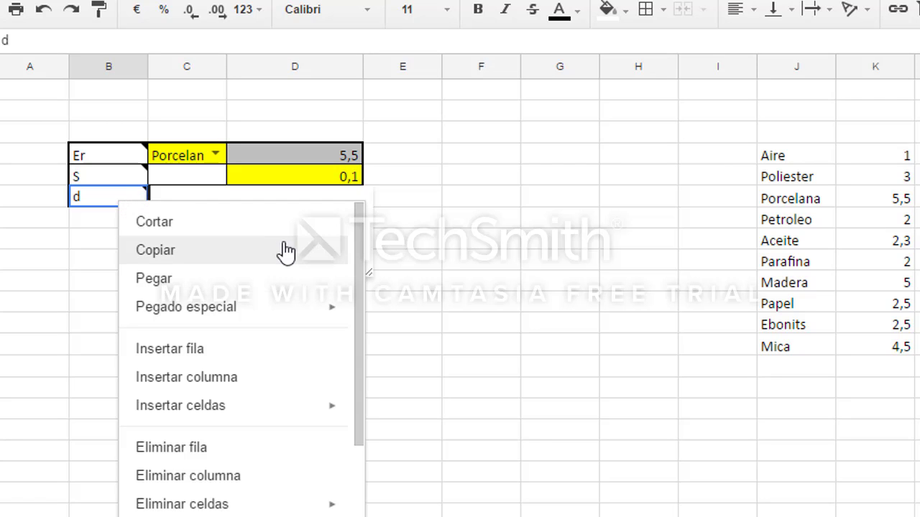
pyautogui.moveTo(361, 242); pyautogui.dragTo(361, 384)
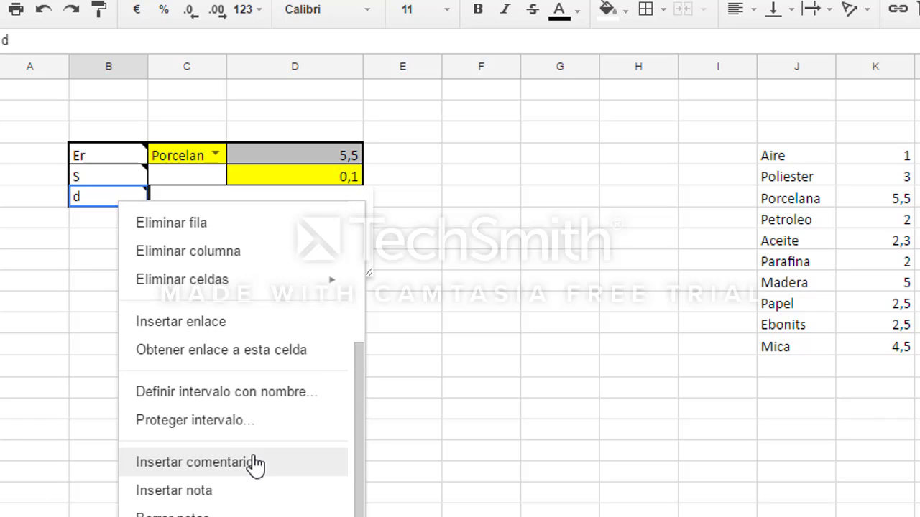
pyautogui.click(493, 395)
# Read the notes attached to the d and S labels for their definitions and units.
pyautogui.moveTo(122, 203)
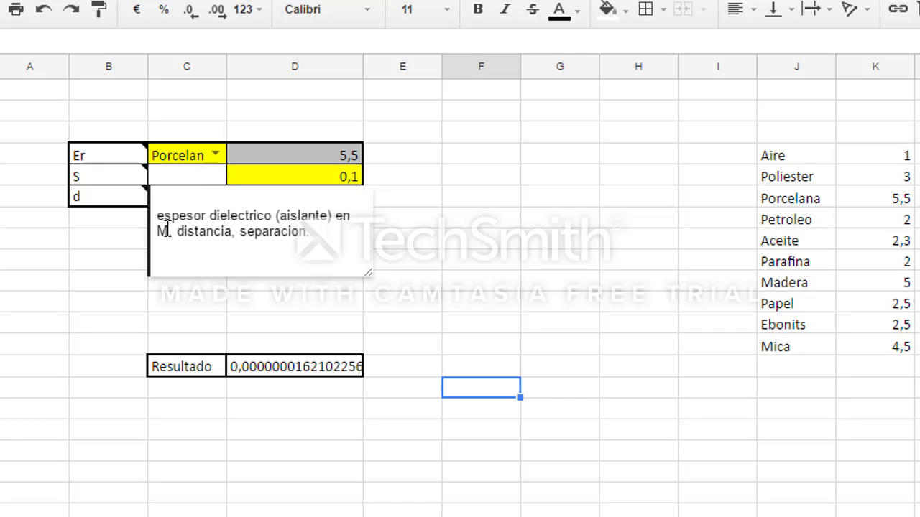
pyautogui.click(123, 186)
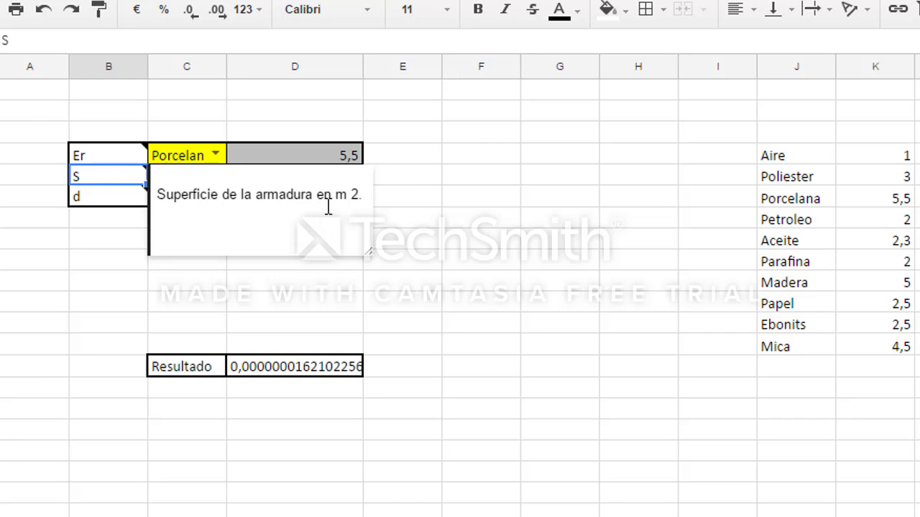
pyautogui.click(433, 204)
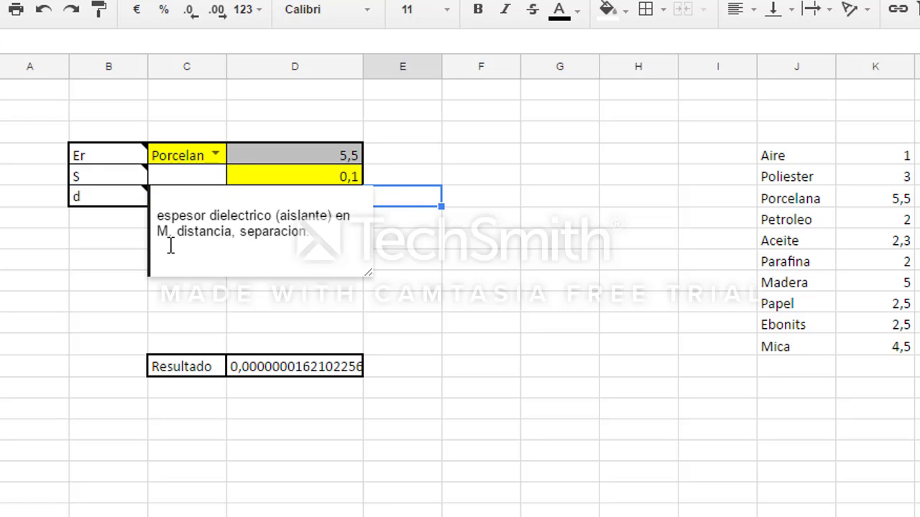
pyautogui.click(424, 263)
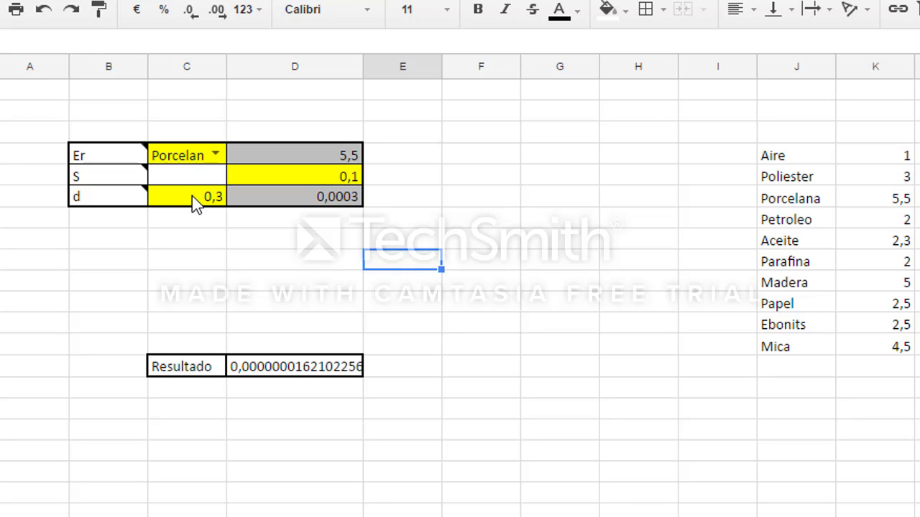
# Choose Petroleo as the material in C4 and check the S and d input cells.
pyautogui.click(215, 154)
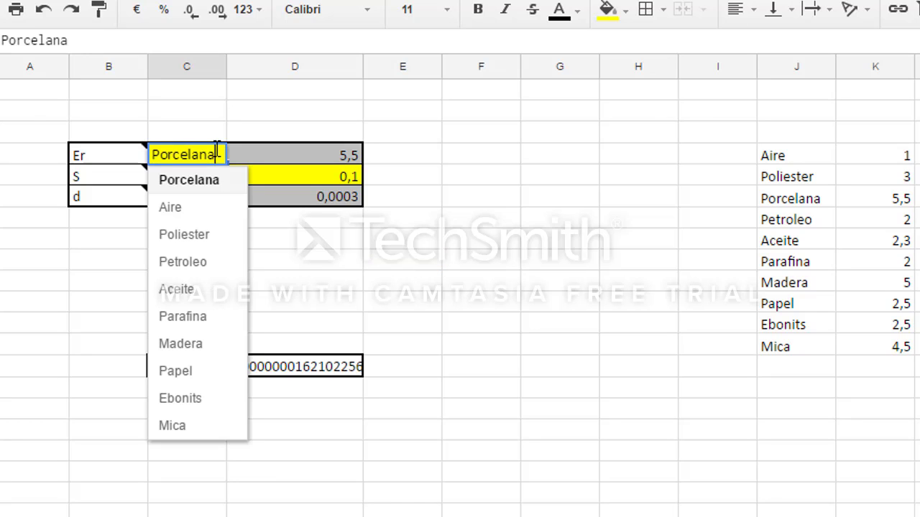
pyautogui.click(182, 261)
pyautogui.click(317, 179)
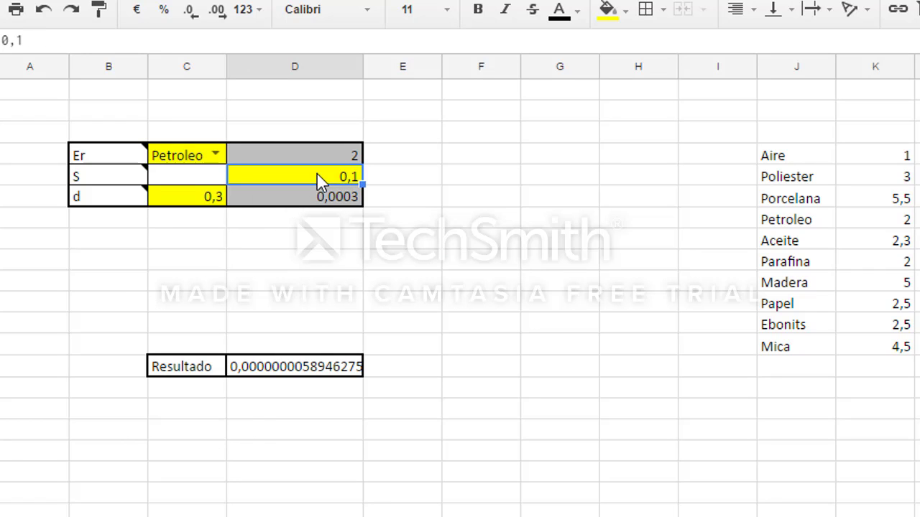
pyautogui.click(195, 201)
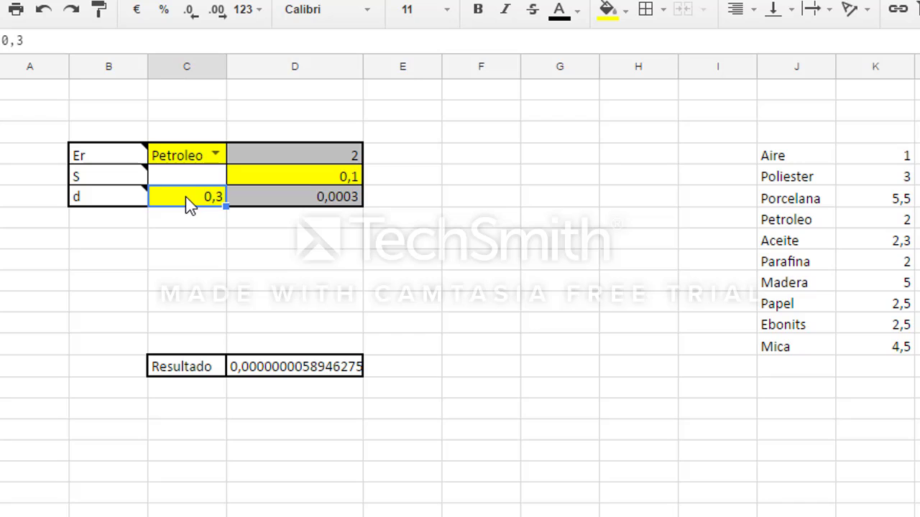
# Read the note on the d label, relabel that cell as d(mm), and check the unit conversion formula in D6.
pyautogui.moveTo(103, 204)
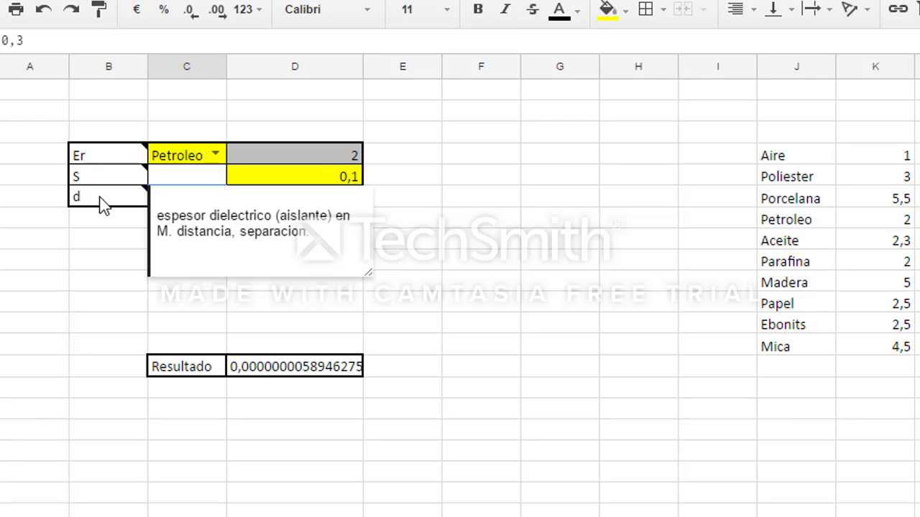
pyautogui.doubleClick(100, 204)
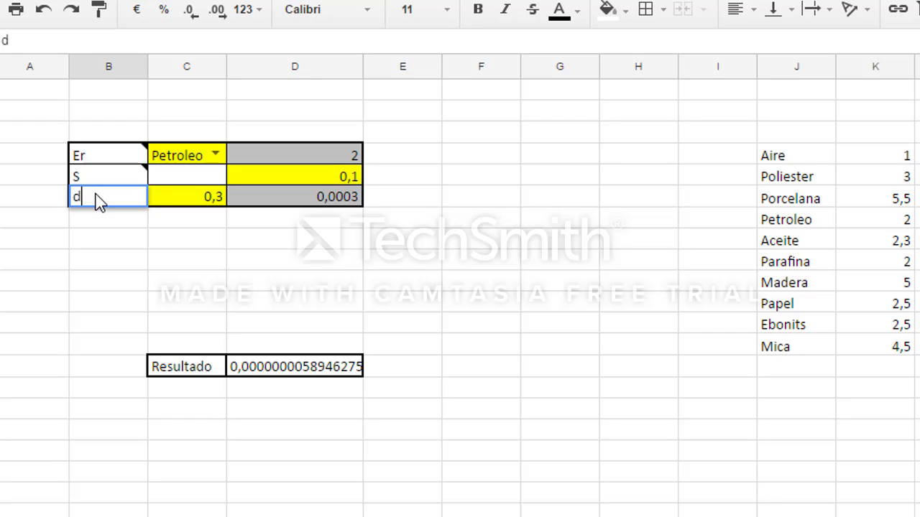
pyautogui.write('8')
pyautogui.press('BackSpace')
pyautogui.write('(mm)')
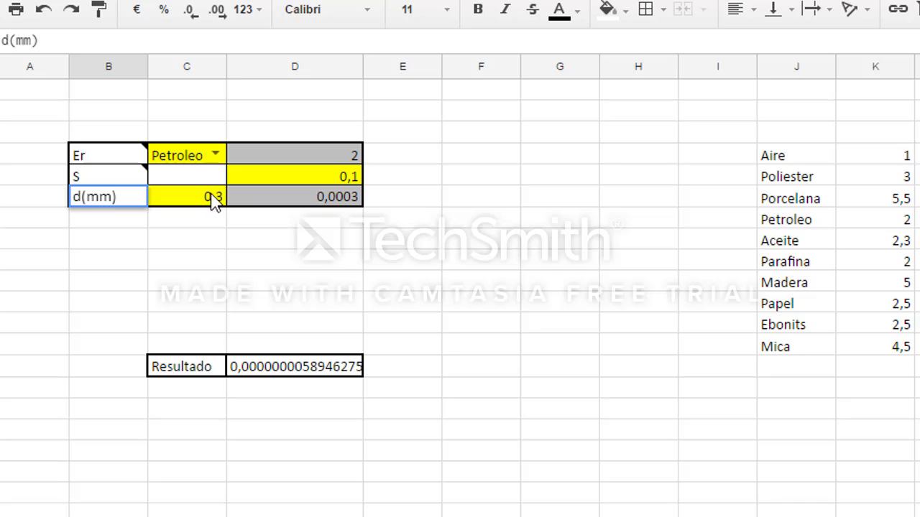
pyautogui.click(284, 205)
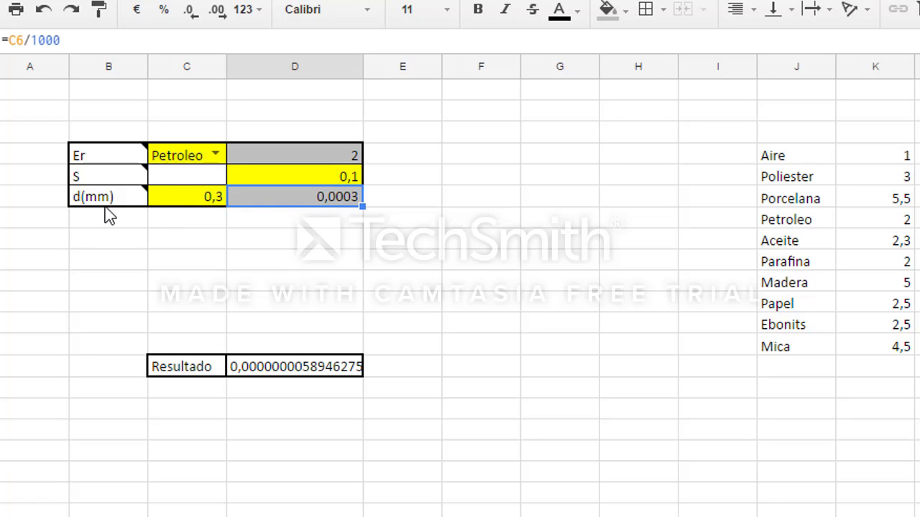
# Examine the Resultado formula in D14 and the notes on the S and d(mm) labels.
pyautogui.moveTo(132, 209)
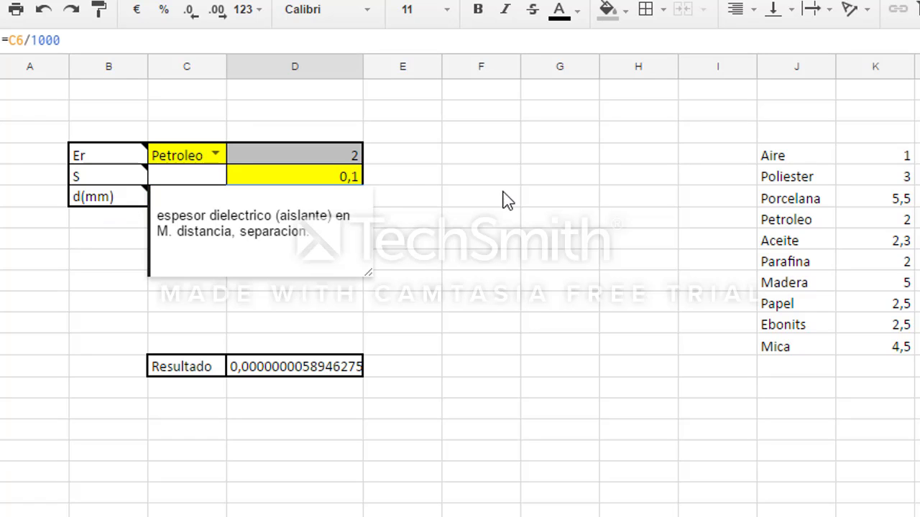
pyautogui.click(436, 203)
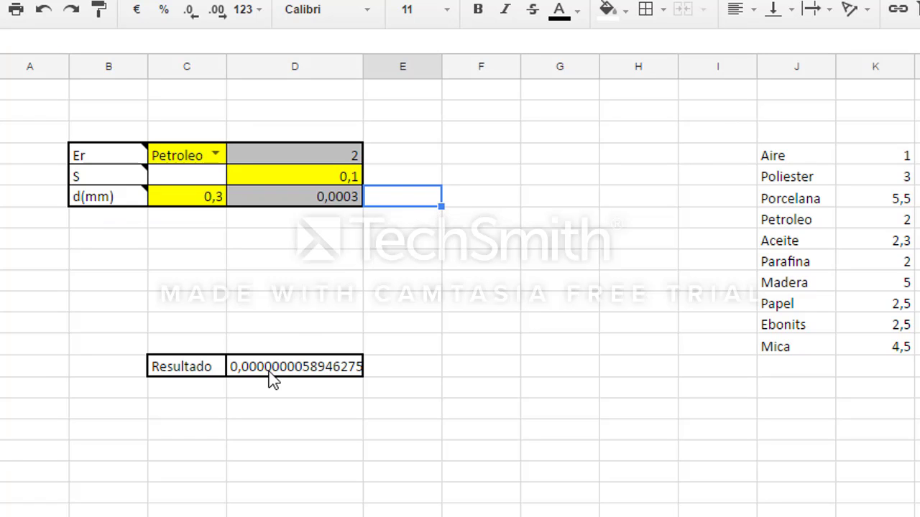
pyautogui.click(269, 371)
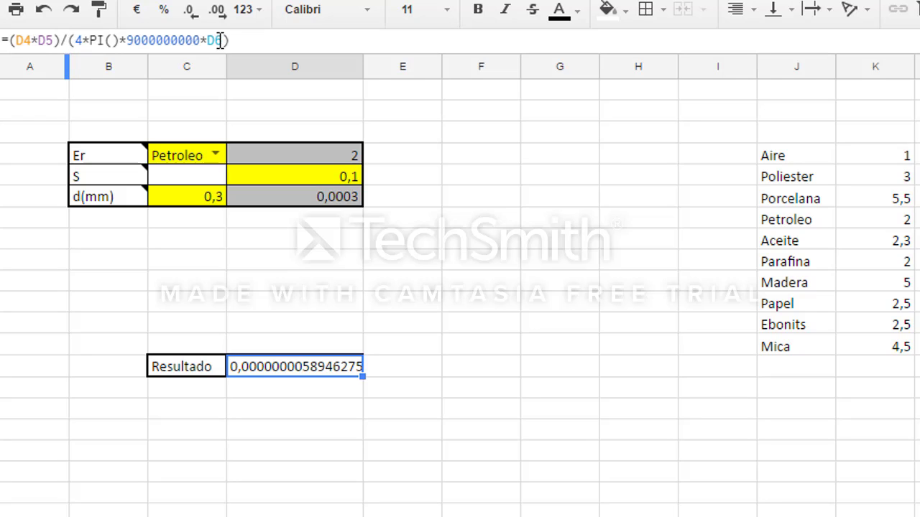
pyautogui.moveTo(50, 183)
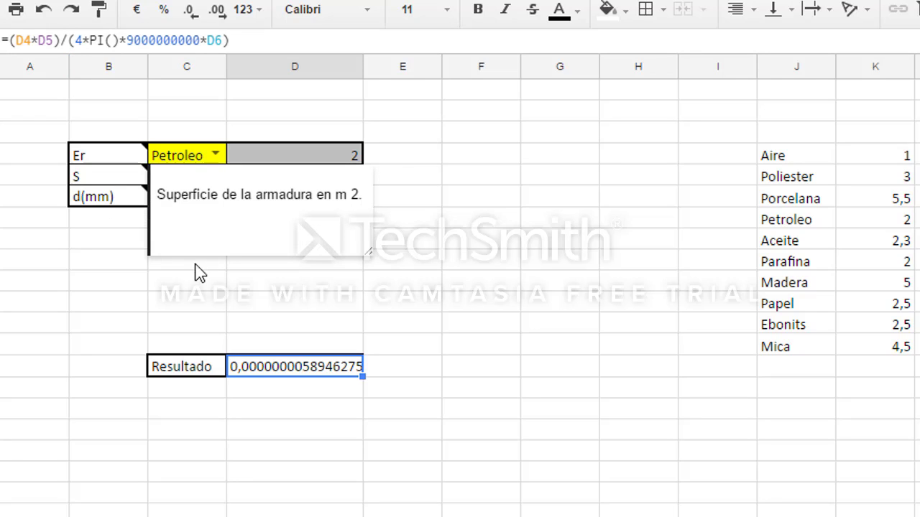
pyautogui.moveTo(126, 204)
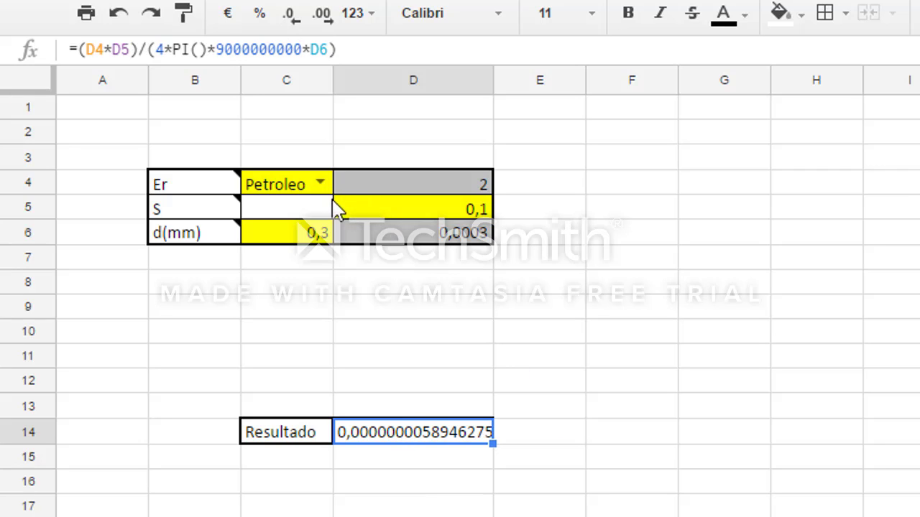
# Change the material in C4 to Poliester.
pyautogui.click(320, 185)
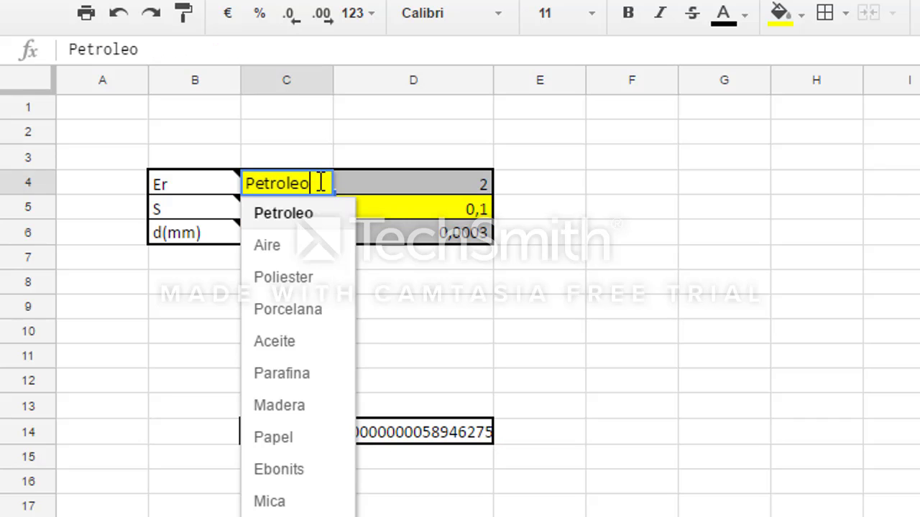
pyautogui.click(300, 276)
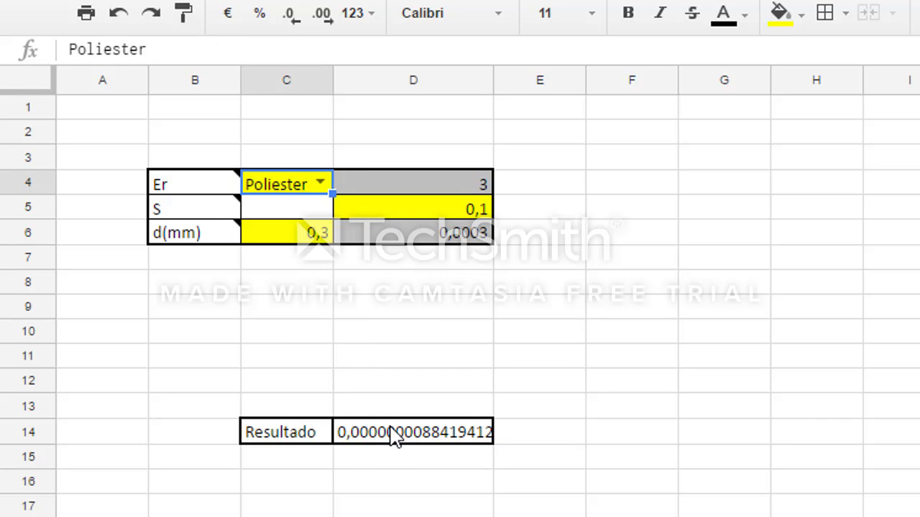